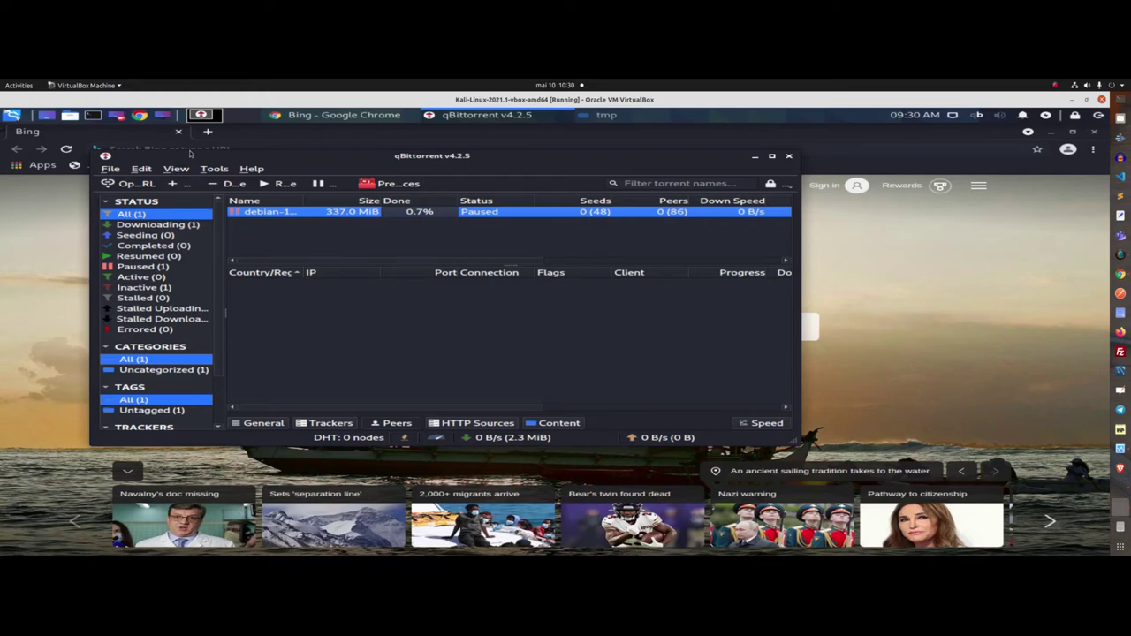
- Maximize the qBittorrent window and resume the paused Debian torrent from its context menu
click(771, 156)
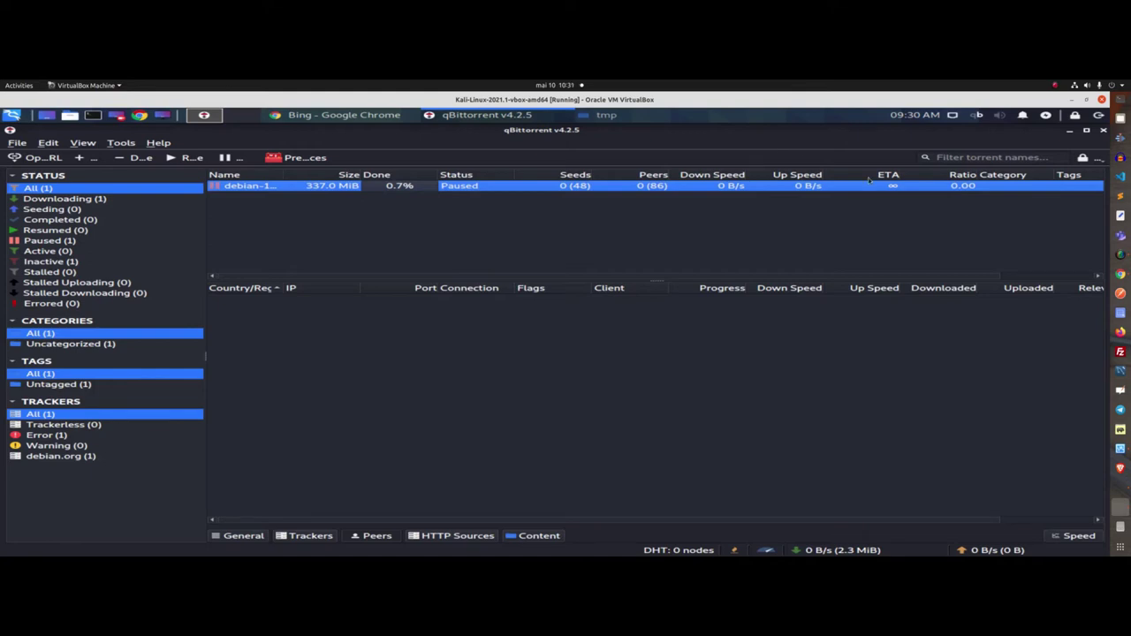
right_click(500, 186)
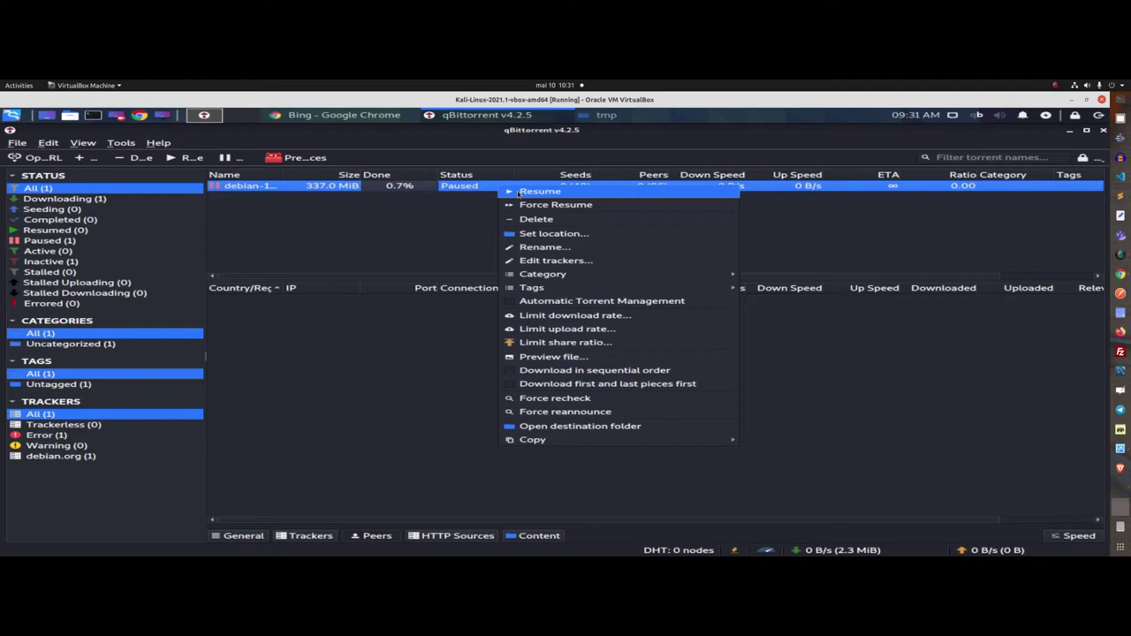
click(539, 190)
- Widen the Name column and the peers list's IP column so full names and addresses show
drag(283, 174, 362, 174)
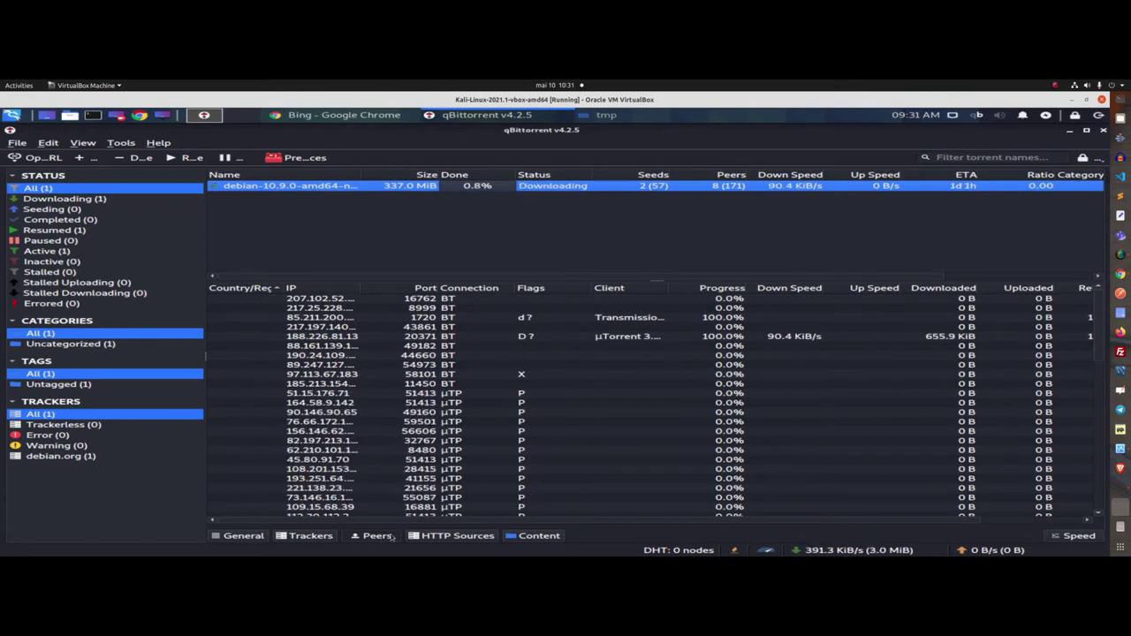
drag(360, 288, 429, 290)
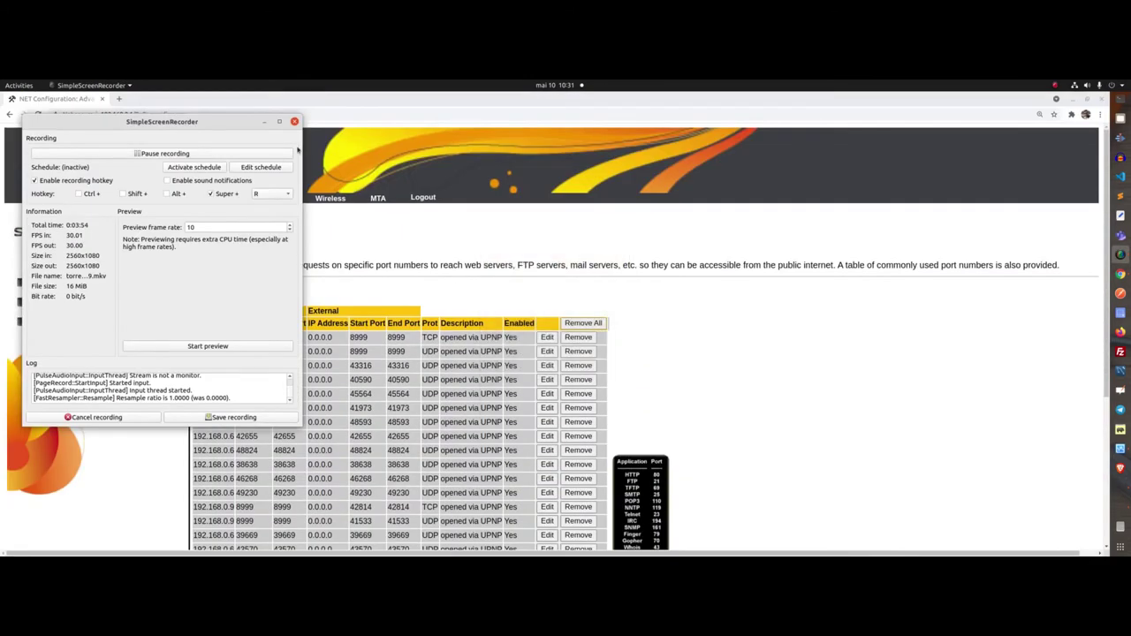
- Load the pasted IPQualityScore IP lookup address in a new Chrome tab
click(118, 99)
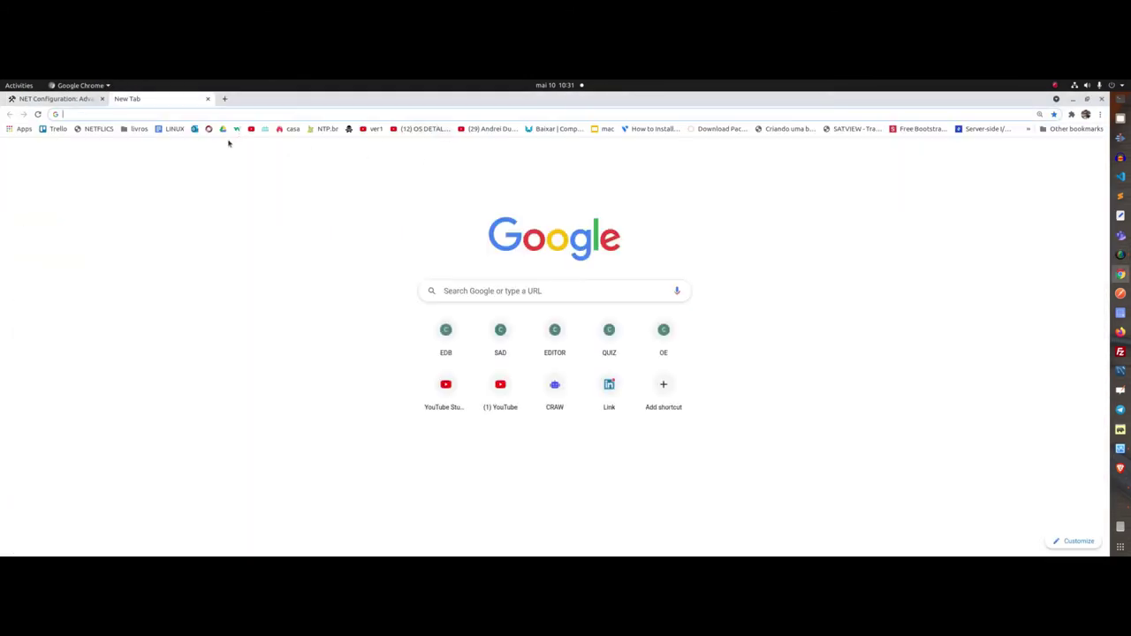
key(Return)
click(221, 114)
key(BackSpace)
key(BackSpace)
text(8)
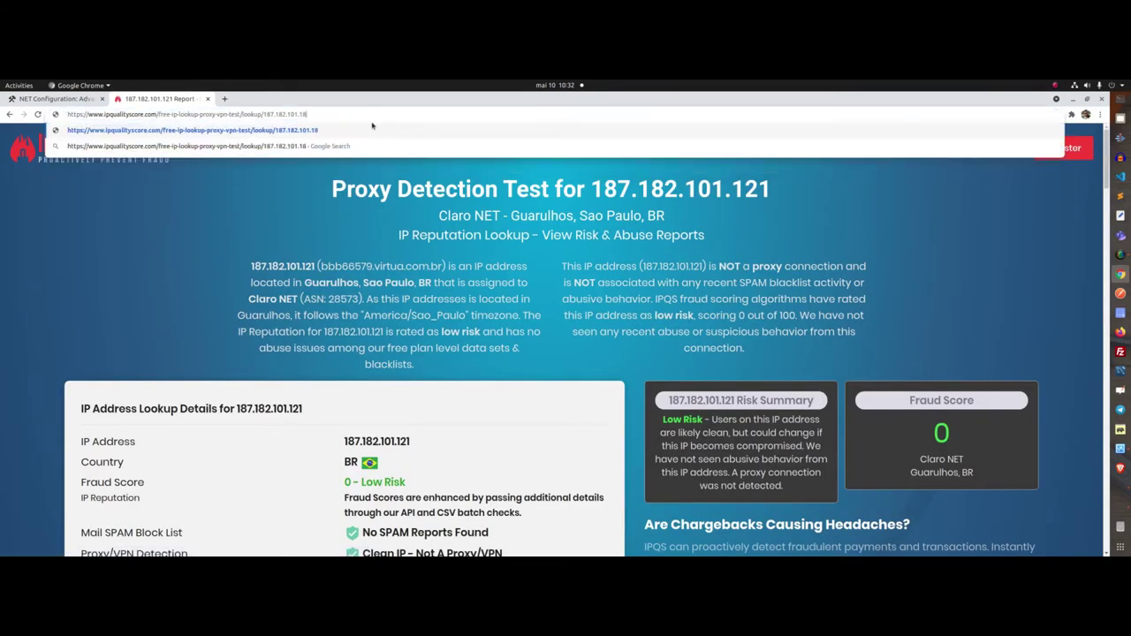
key(BackSpace)
key(BackSpace)
key(BackSpace)
key(BackSpace)
key(BackSpace)
key(BackSpace)
key(BackSpace)
key(BackSpace)
key(BackSpace)
key(BackSpace)
key(BackSpace)
key(BackSpace)
key(BackSpace)
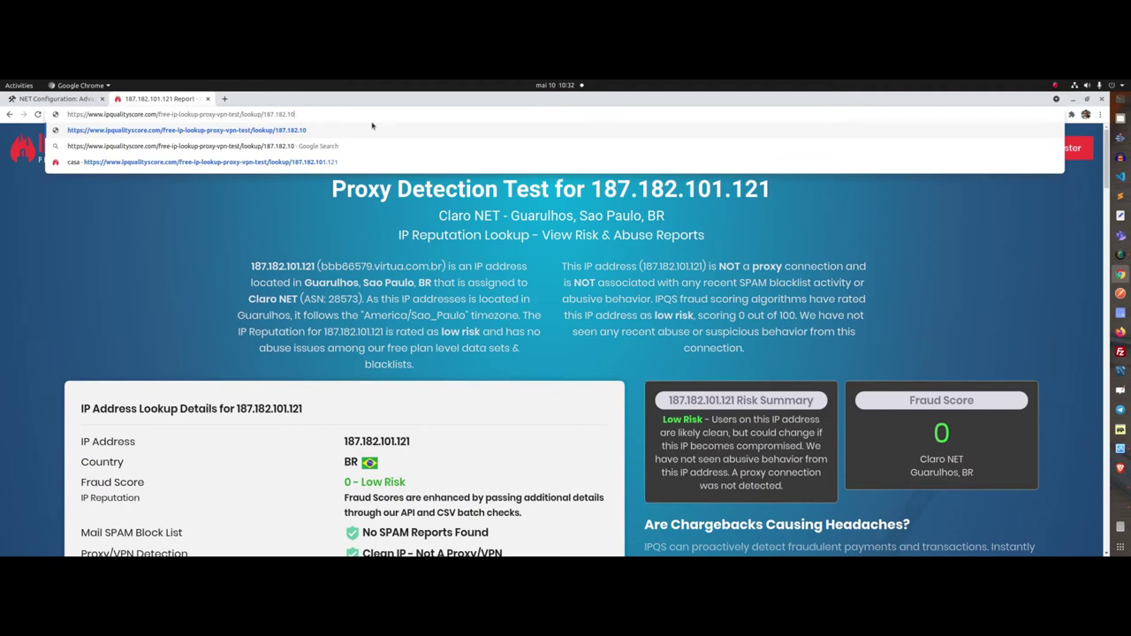
key(BackSpace)
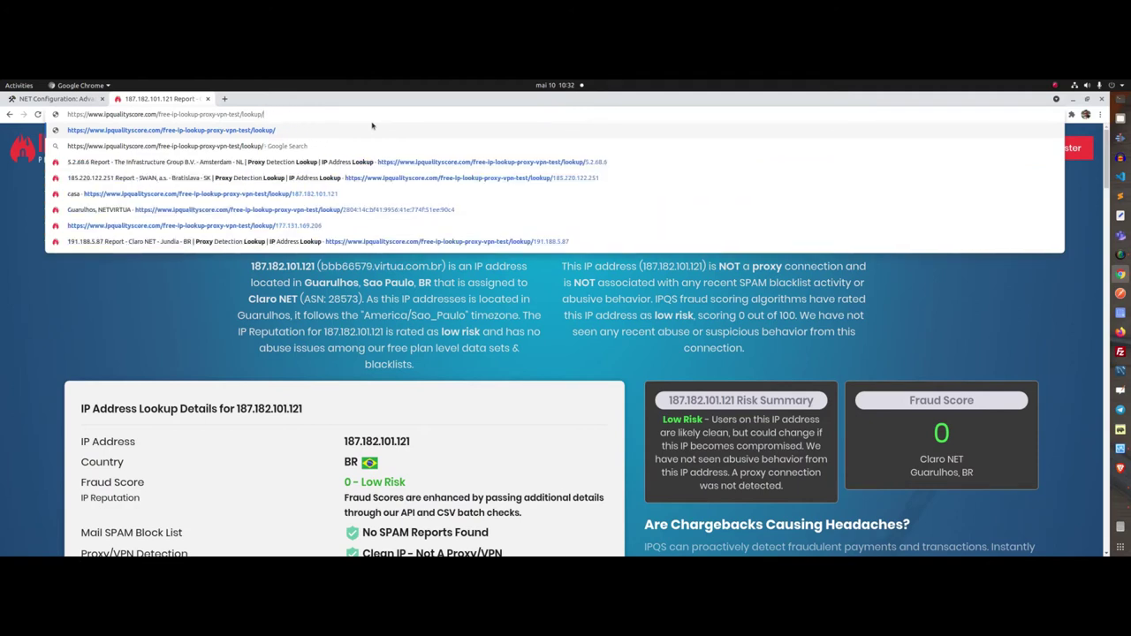
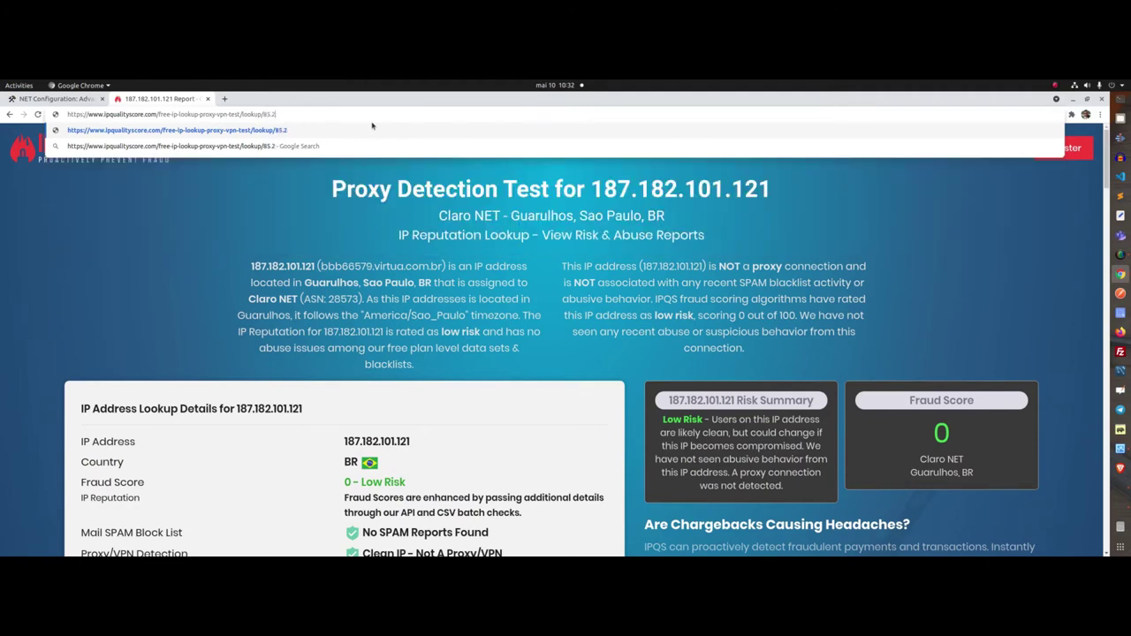
key(alt+Tab)
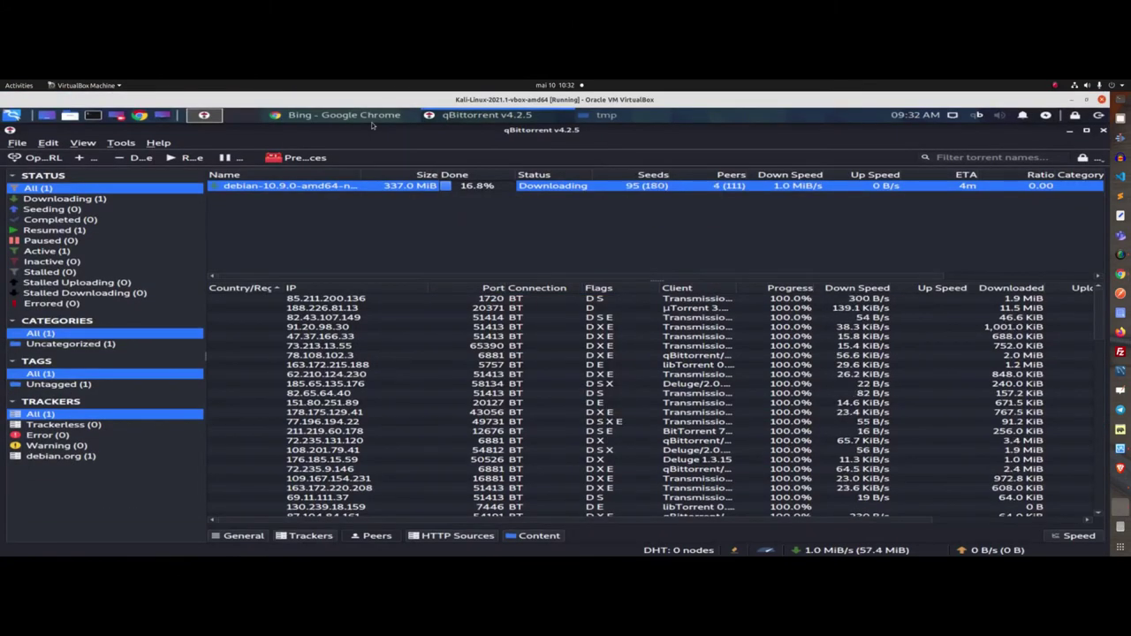
key(alt+Tab)
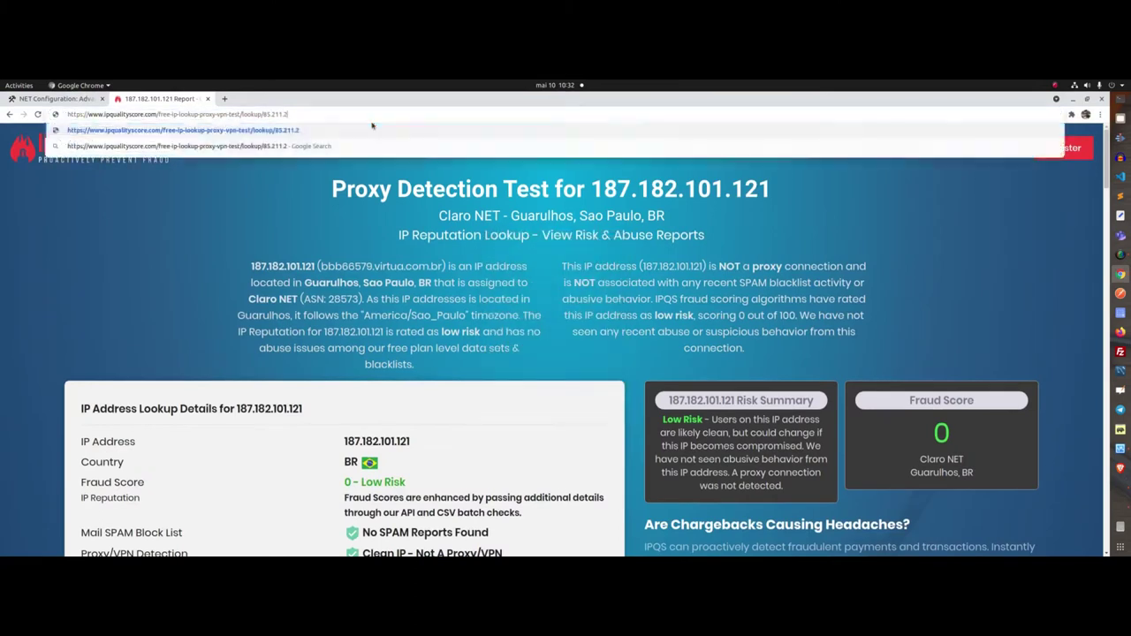
key(Return)
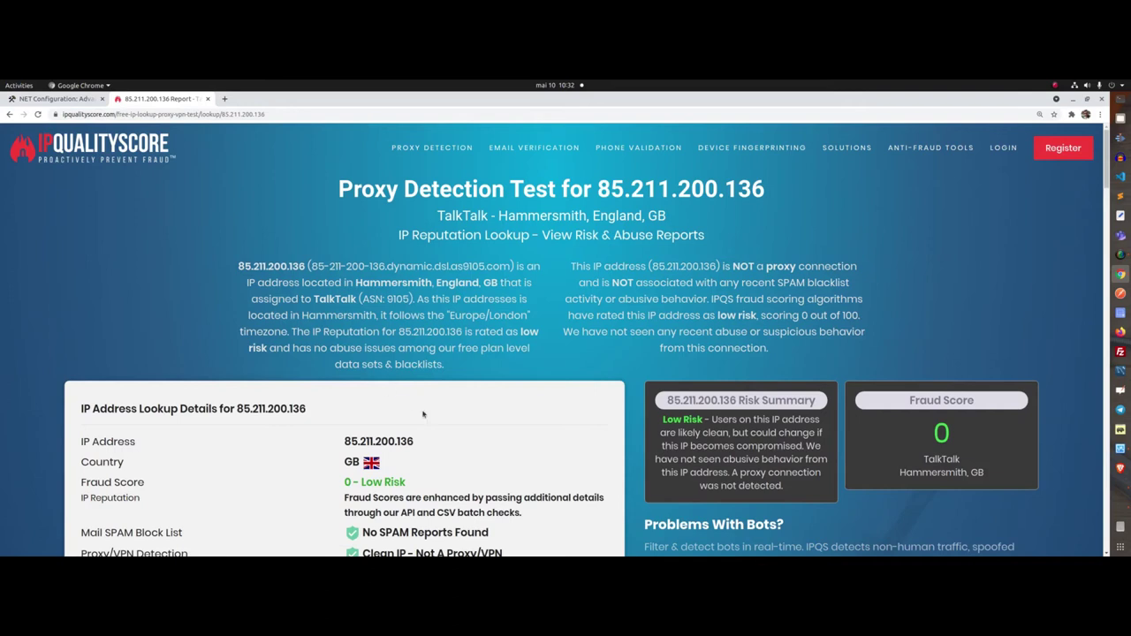
scroll(452, 425, down, 5)
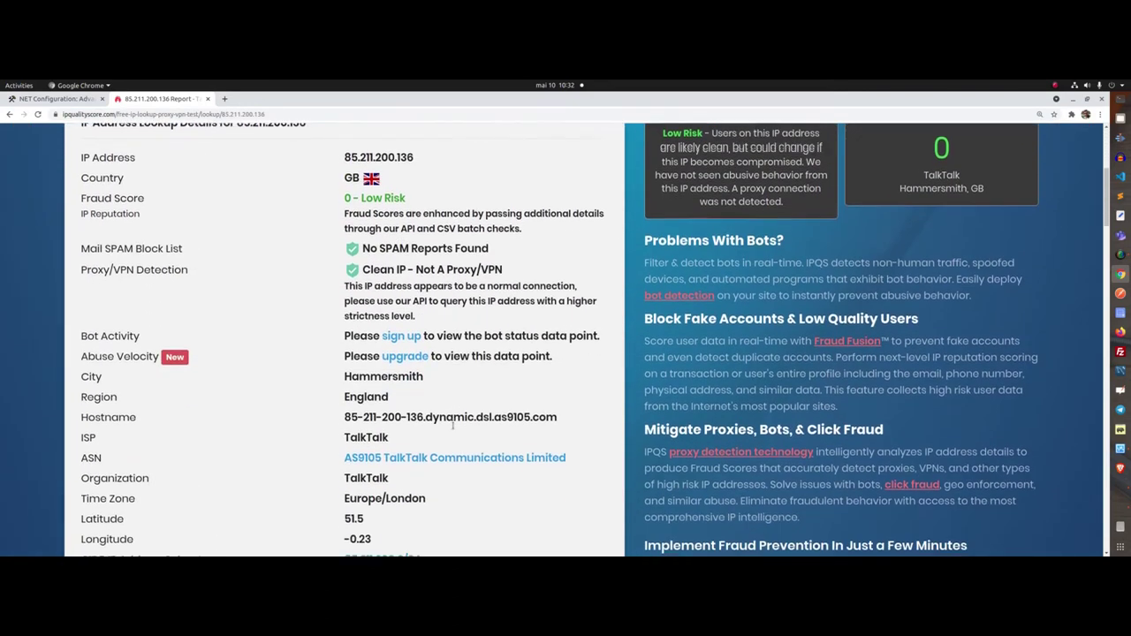
scroll(452, 425, down, 2)
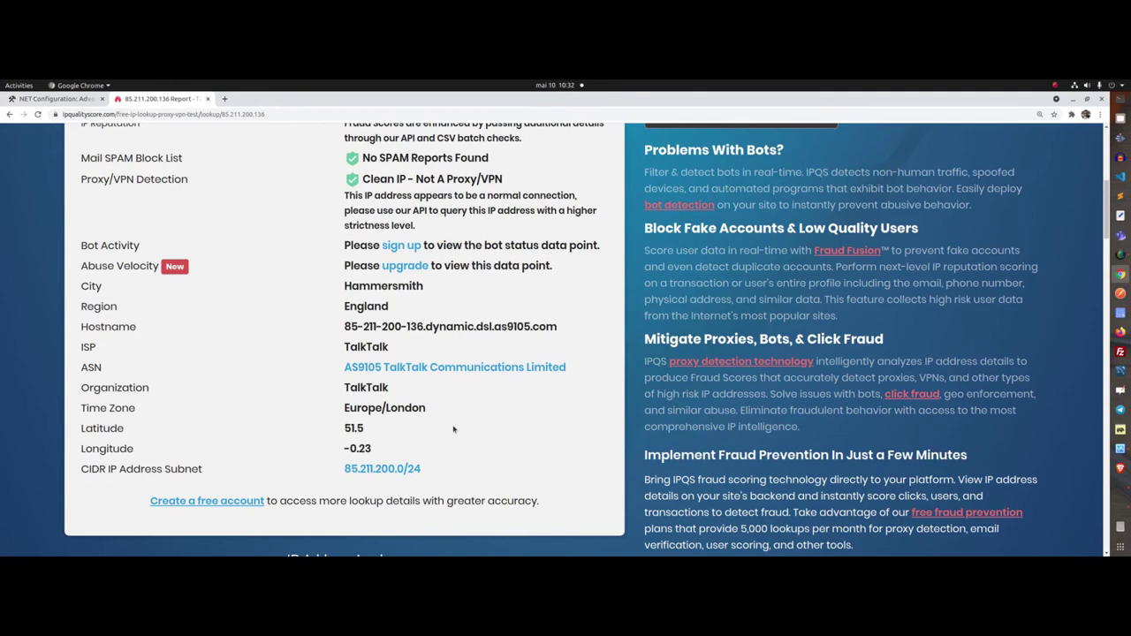
scroll(453, 428, up, 1)
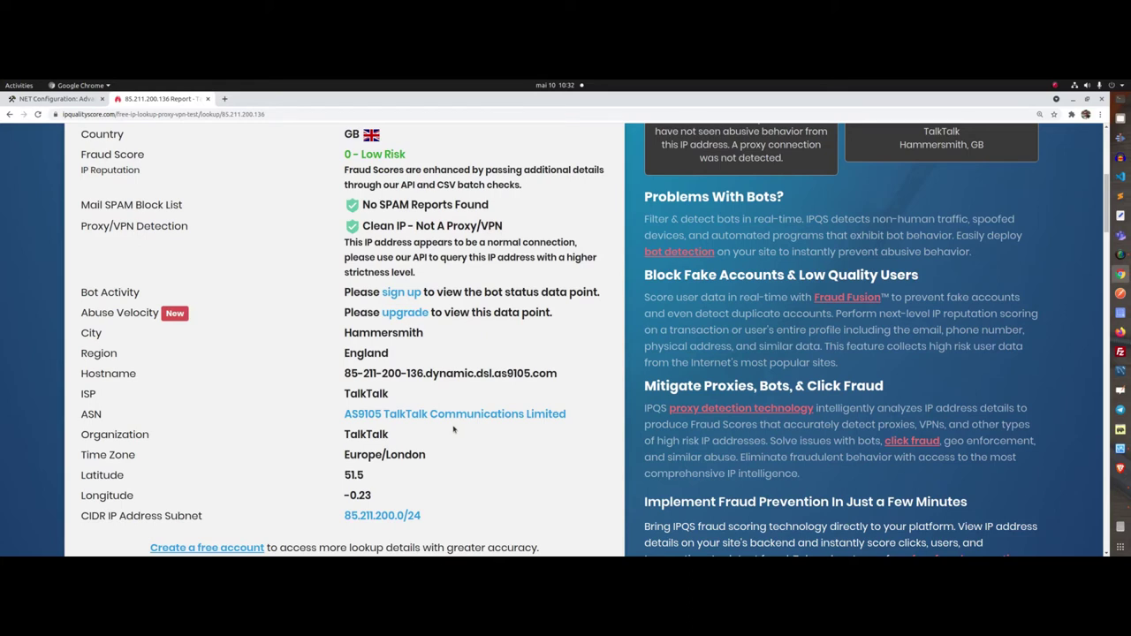
drag(566, 413, 342, 413)
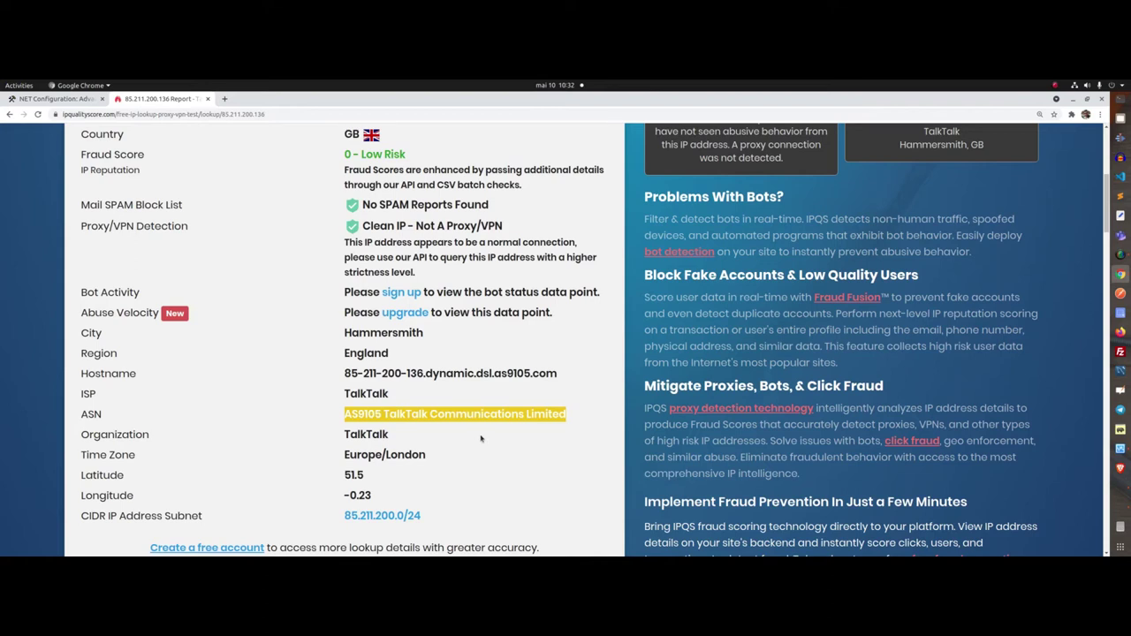
scroll(484, 439, up, 4)
drag(423, 310, 342, 302)
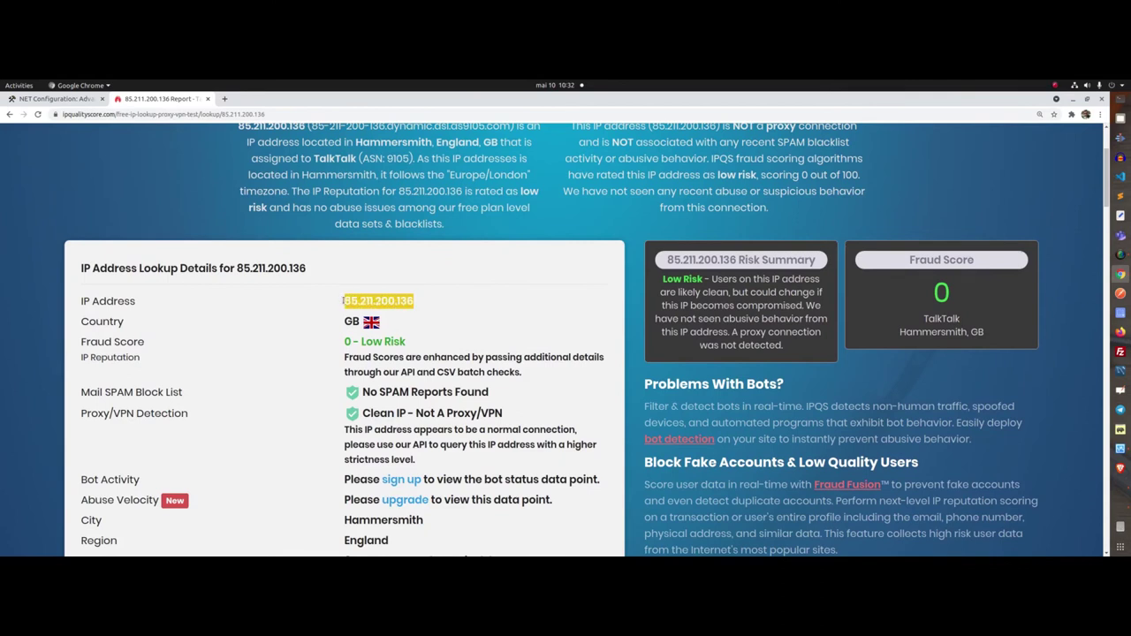
scroll(573, 404, down, 5)
drag(566, 391, 344, 382)
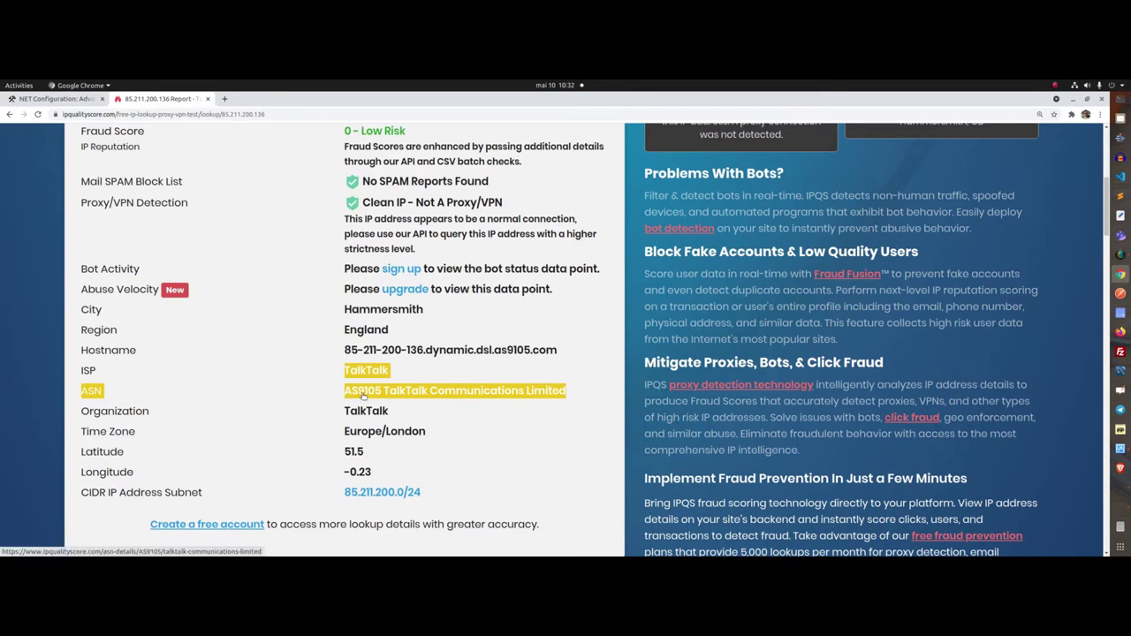
click(456, 420)
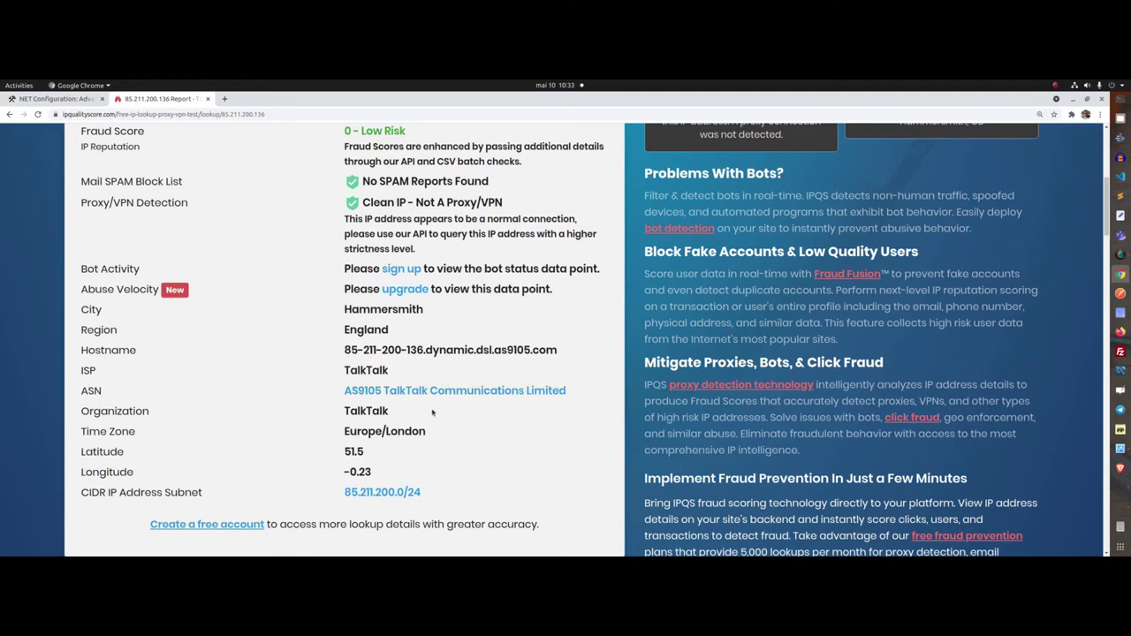